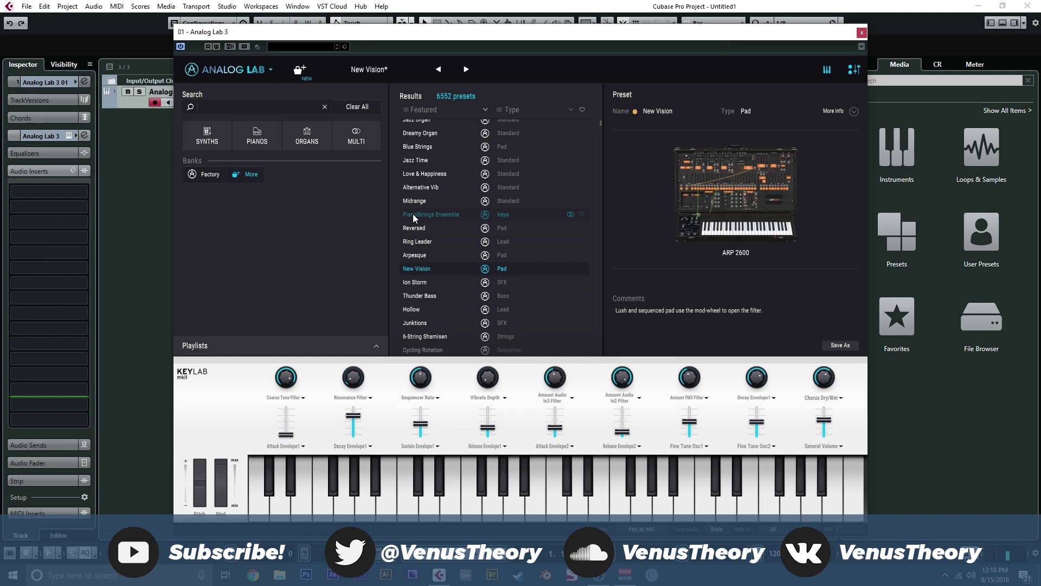
Step: Browse the featured preset list to examine the range of preset names and sound types on offer
{"action": "scroll", "coordinate": [468, 241], "scroll_direction": "up", "scroll_amount": 4}
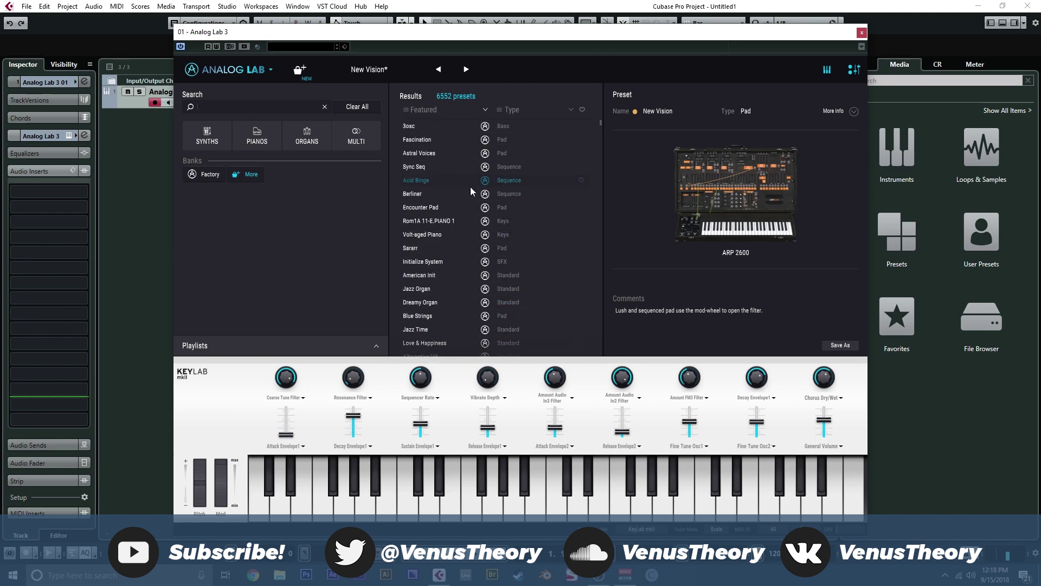
{"action": "scroll", "coordinate": [470, 184], "scroll_direction": "up", "scroll_amount": 5}
{"action": "scroll", "coordinate": [468, 184], "scroll_direction": "up", "scroll_amount": 6}
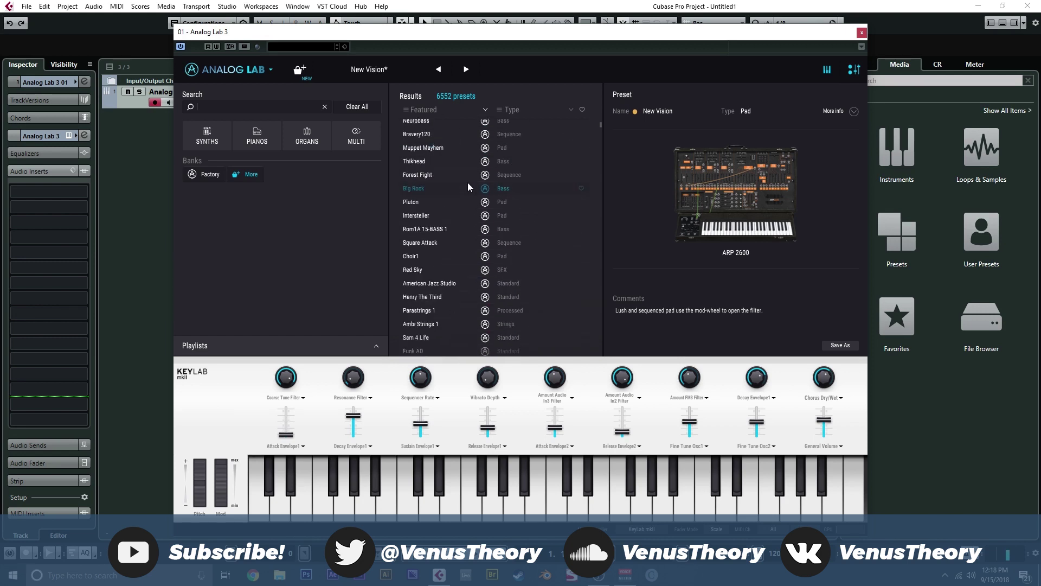
{"action": "scroll", "coordinate": [467, 186], "scroll_direction": "up", "scroll_amount": 5}
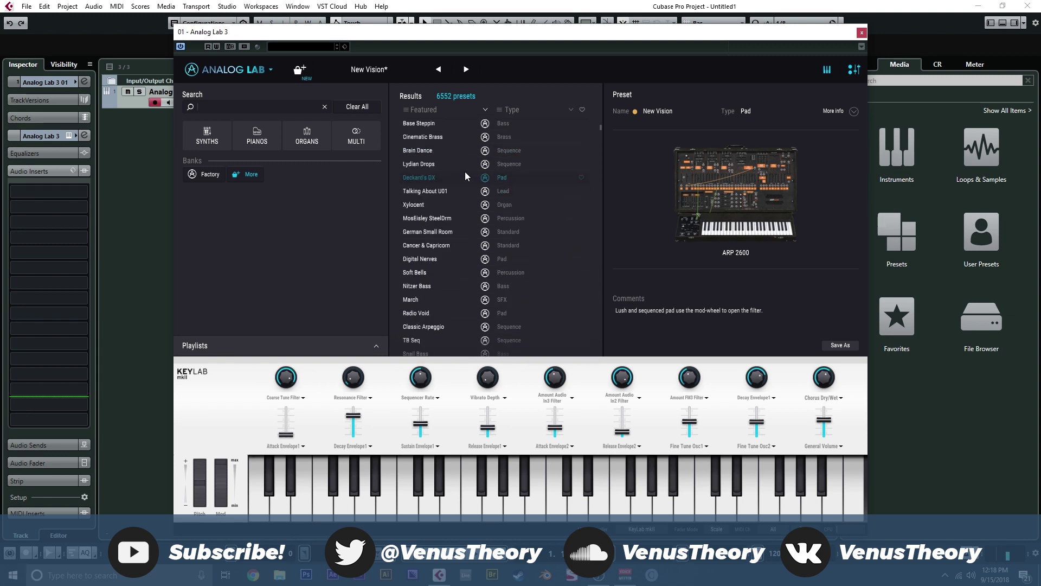
{"action": "scroll", "coordinate": [467, 197], "scroll_direction": "up", "scroll_amount": 5}
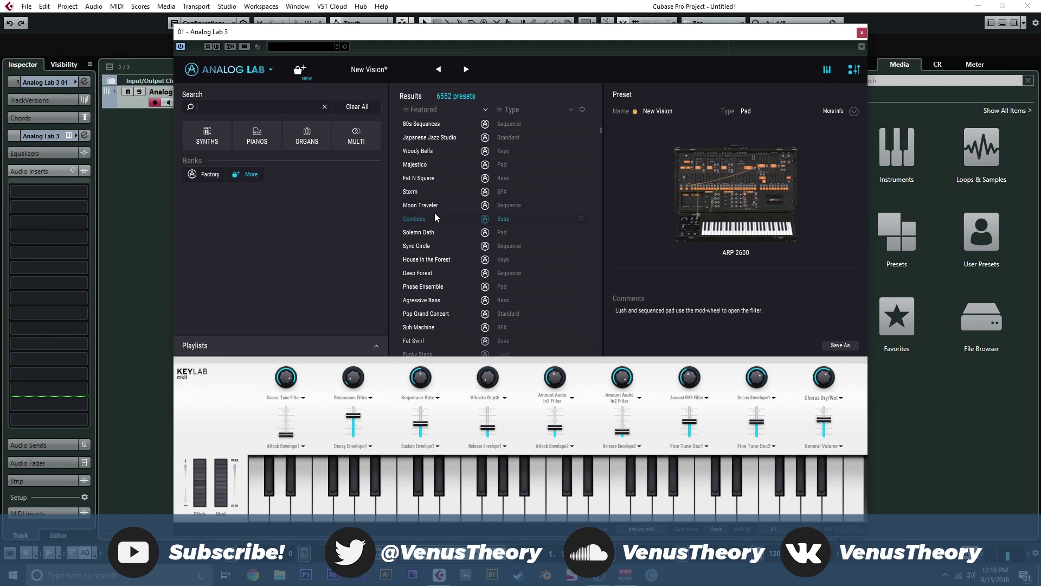
{"action": "scroll", "coordinate": [435, 213], "scroll_direction": "up", "scroll_amount": 5}
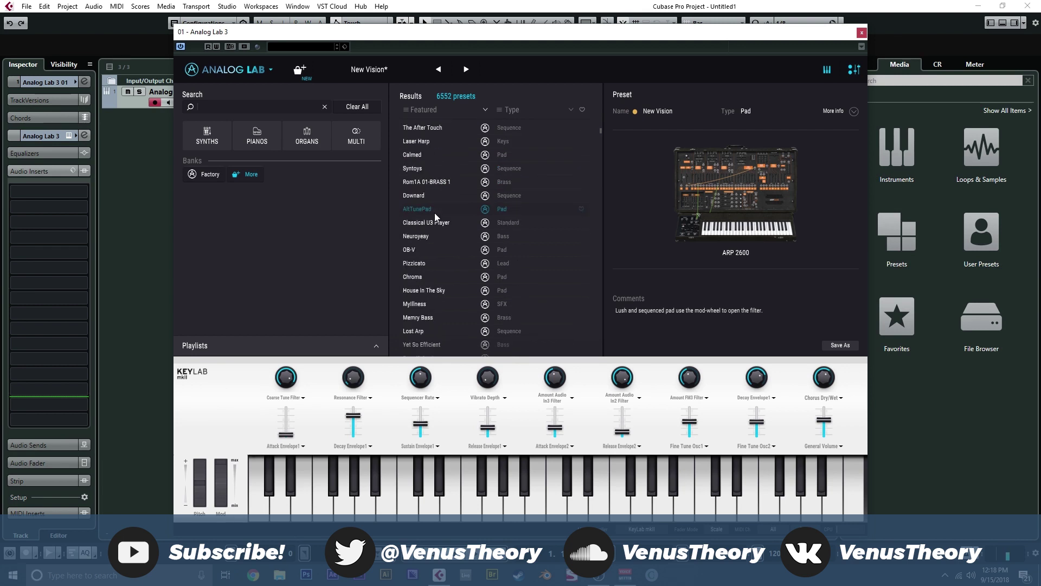
{"action": "scroll", "coordinate": [435, 212], "scroll_direction": "down", "scroll_amount": 5}
{"action": "scroll", "coordinate": [436, 209], "scroll_direction": "down", "scroll_amount": 3}
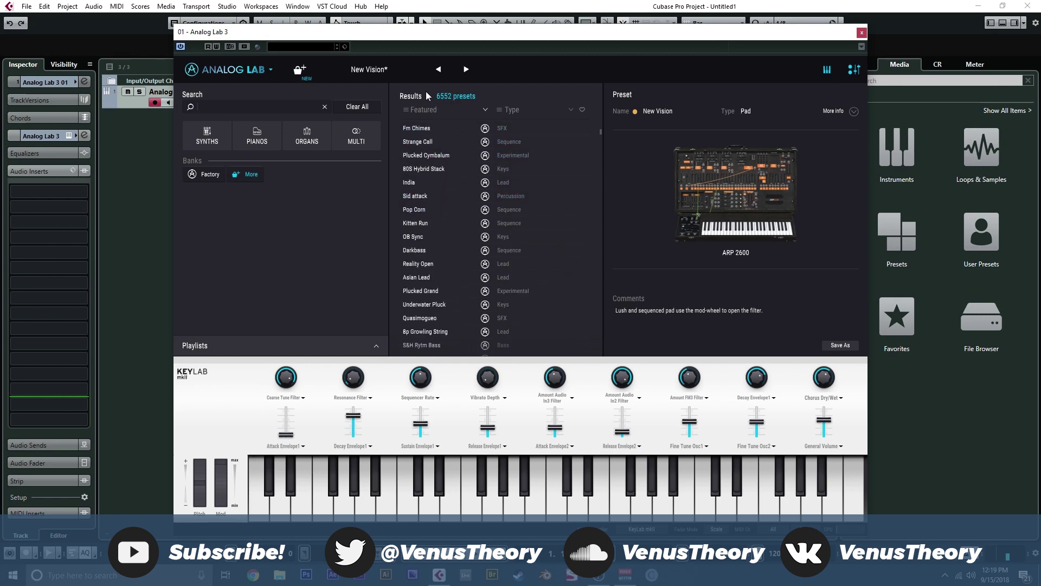
Step: Load the Pad Me Up pad preset from the featured preset list
{"action": "left_click", "coordinate": [839, 71]}
{"action": "left_click", "coordinate": [838, 73]}
{"action": "scroll", "coordinate": [559, 201], "scroll_direction": "down", "scroll_amount": 5}
{"action": "scroll", "coordinate": [516, 204], "scroll_direction": "down", "scroll_amount": 5}
{"action": "scroll", "coordinate": [486, 216], "scroll_direction": "down", "scroll_amount": 5}
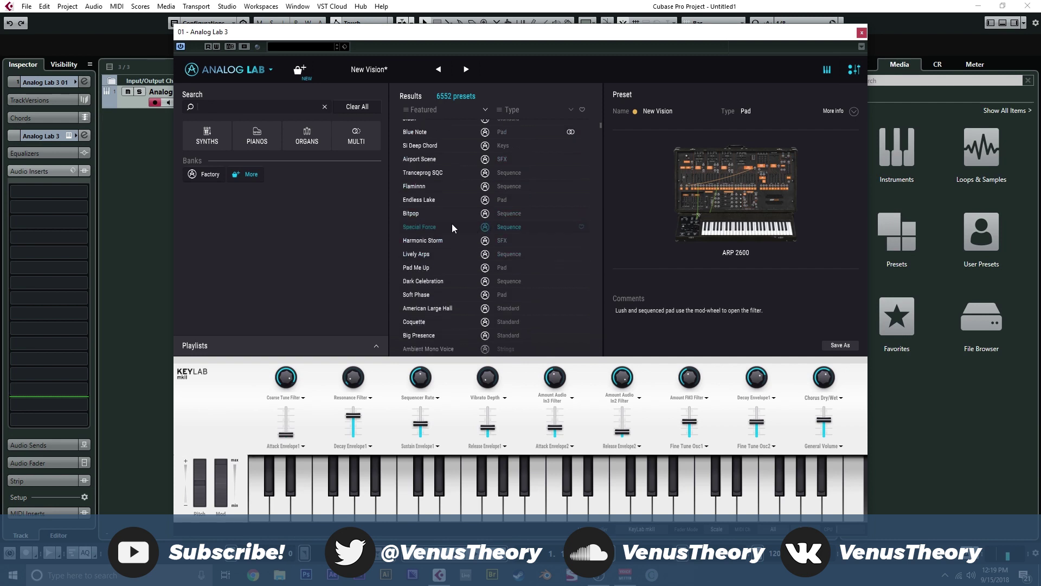
{"action": "left_click", "coordinate": [448, 271]}
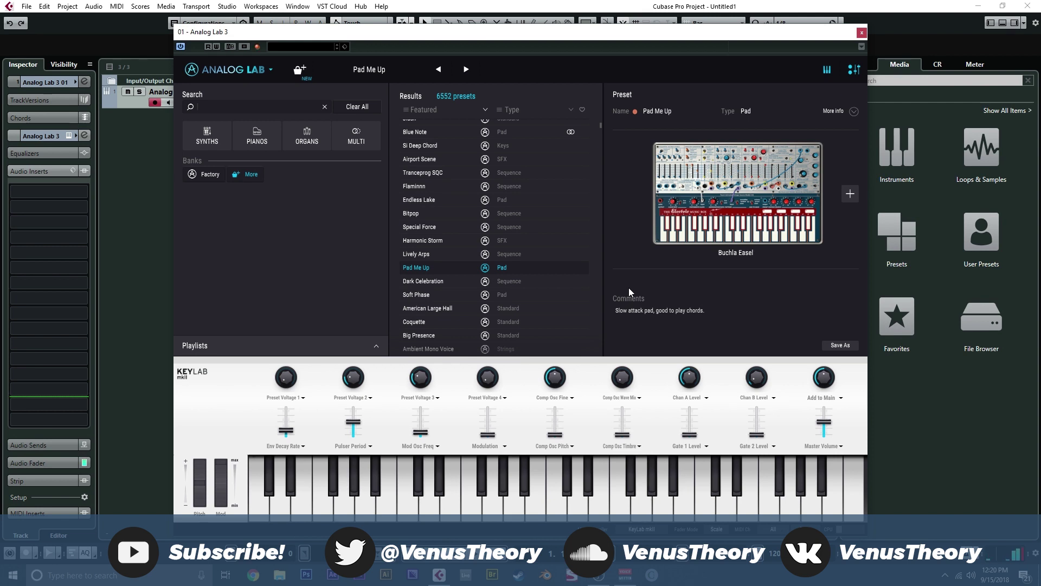
Step: Audition the Dreamy Twin sequence preset and the Cinematic Brass preset from the featured list
{"action": "scroll", "coordinate": [488, 255], "scroll_direction": "down", "scroll_amount": 6}
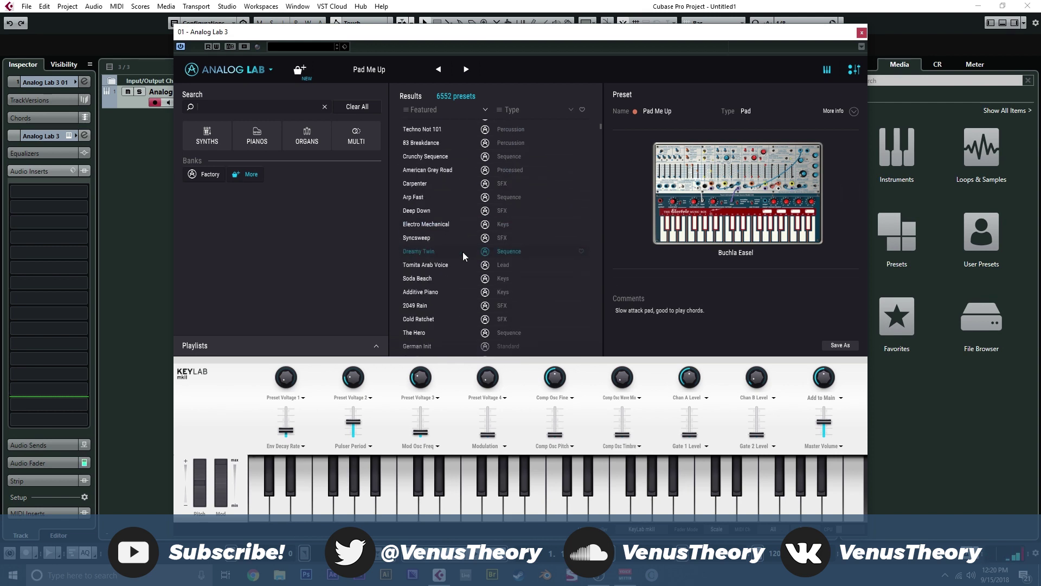
{"action": "left_click", "coordinate": [463, 252]}
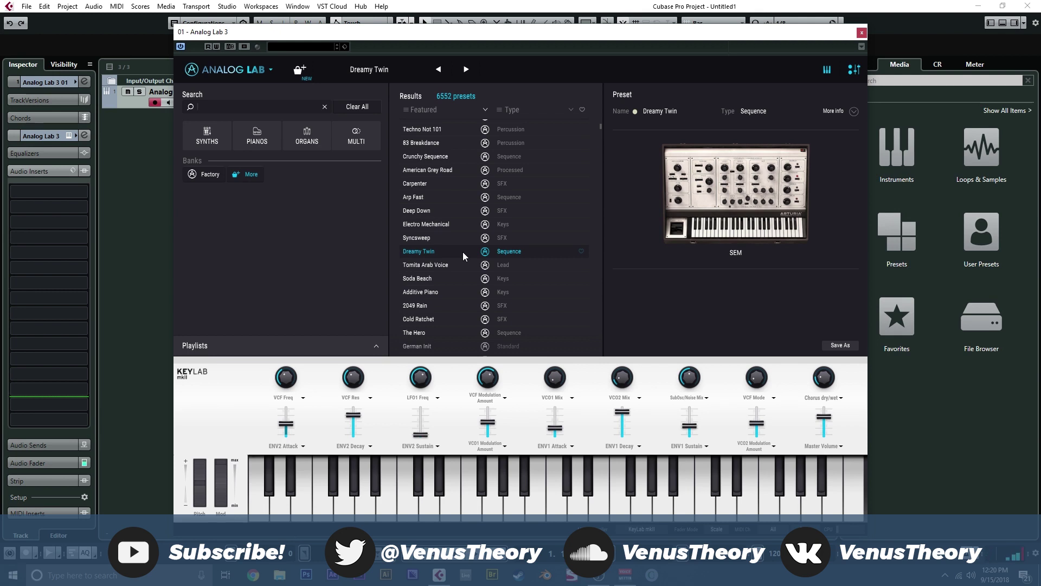
{"action": "scroll", "coordinate": [463, 252], "scroll_direction": "down", "scroll_amount": 5}
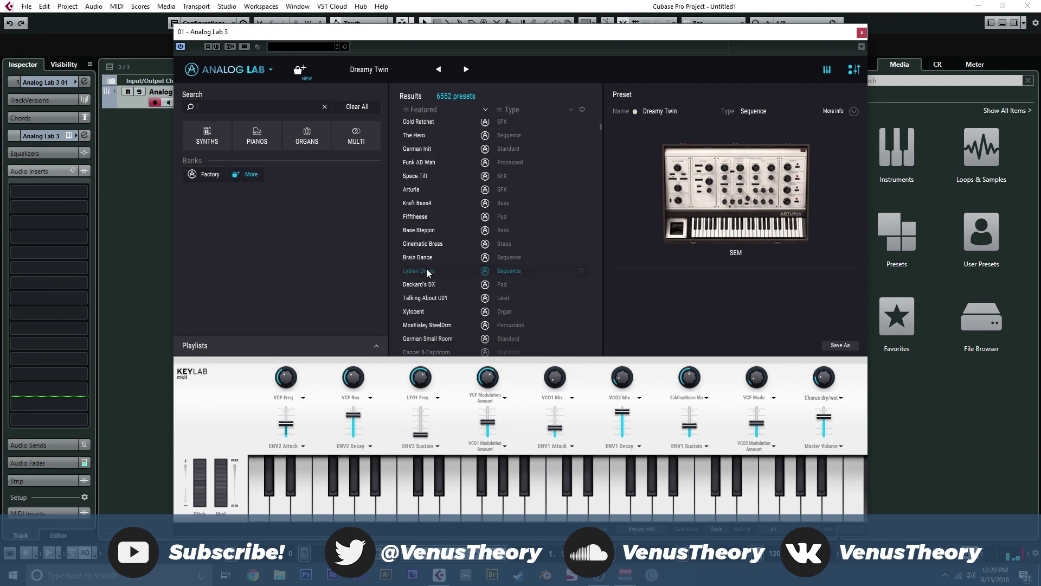
{"action": "left_click", "coordinate": [423, 244]}
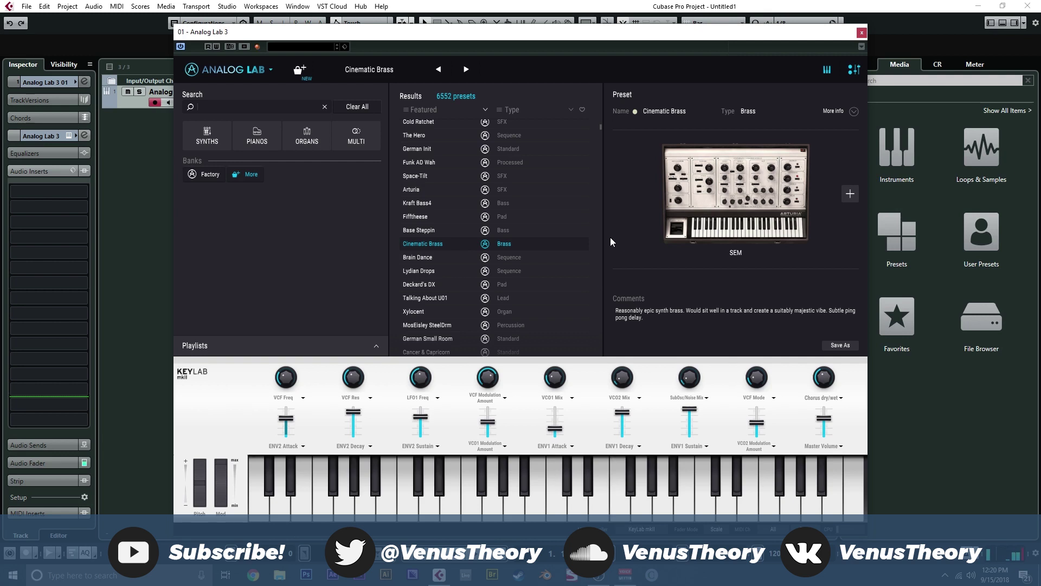
Step: Audition two further pad presets from the featured list, Drone Peter and Taped Pad
{"action": "scroll", "coordinate": [468, 204], "scroll_direction": "down", "scroll_amount": 5}
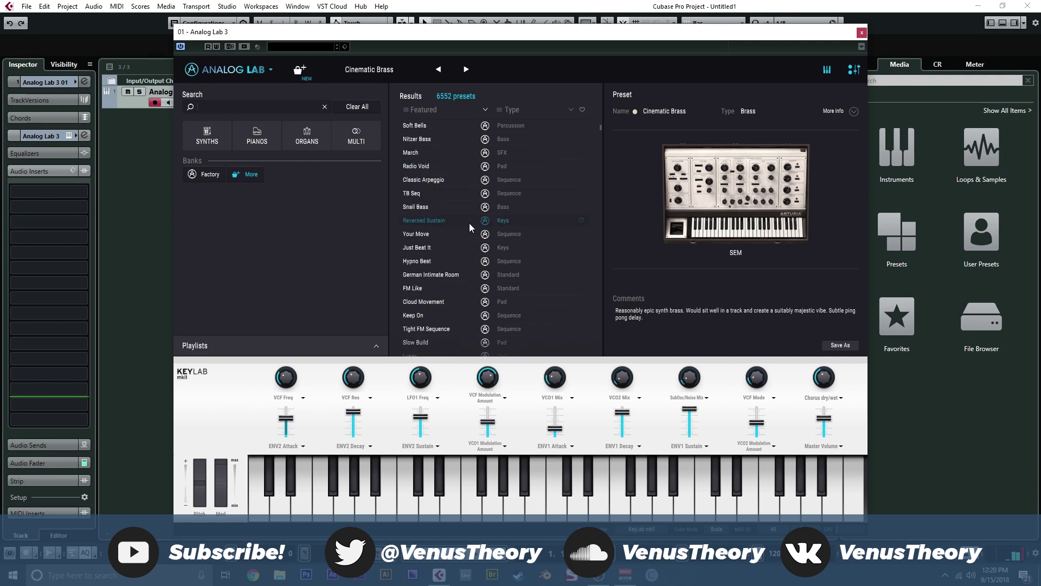
{"action": "left_click", "coordinate": [448, 226]}
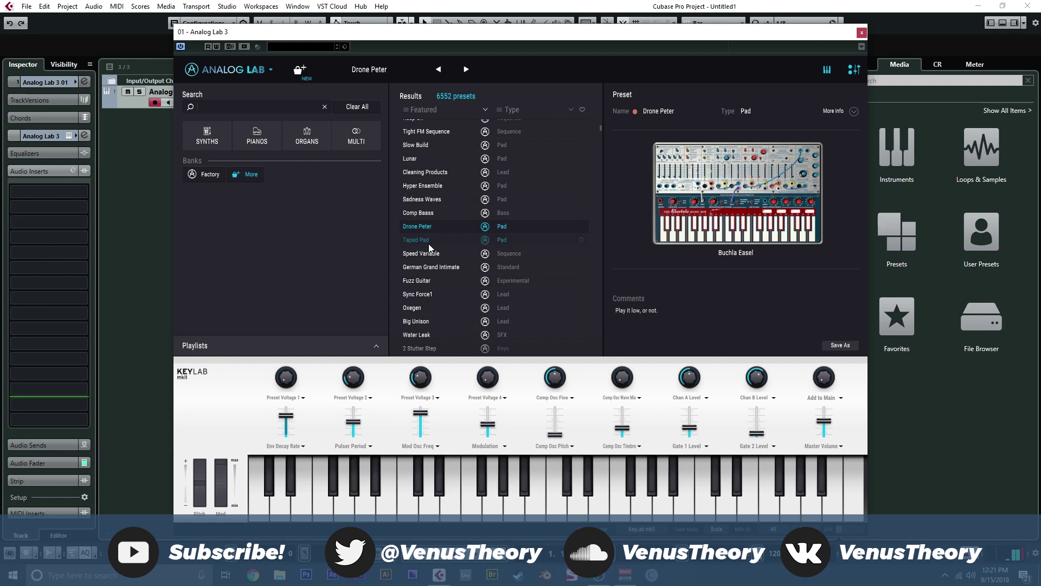
{"action": "left_click", "coordinate": [428, 243]}
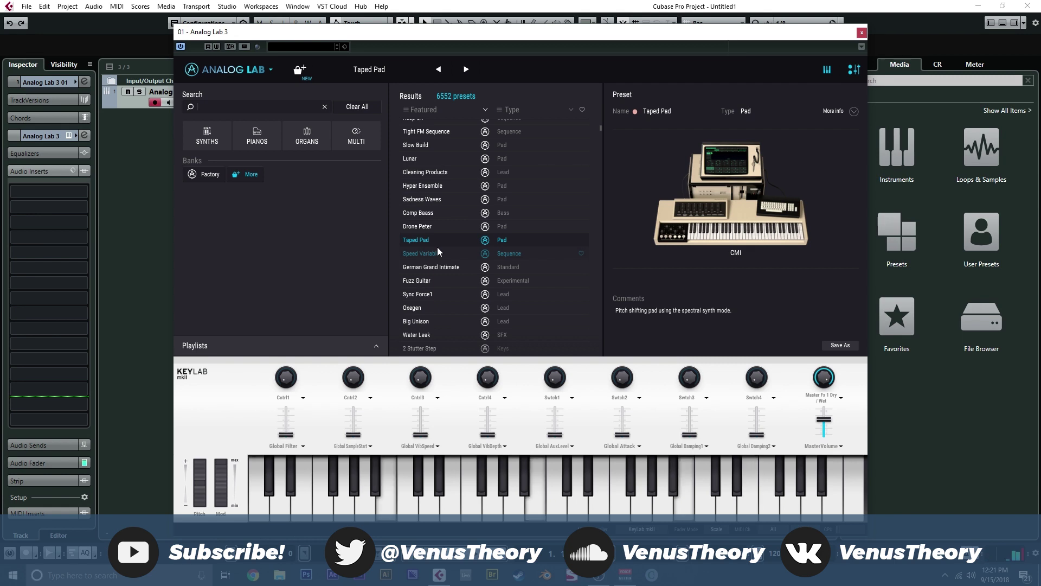
Step: Load the Analog Like lead preset from further along the featured list
{"action": "scroll", "coordinate": [437, 247], "scroll_direction": "down", "scroll_amount": 6}
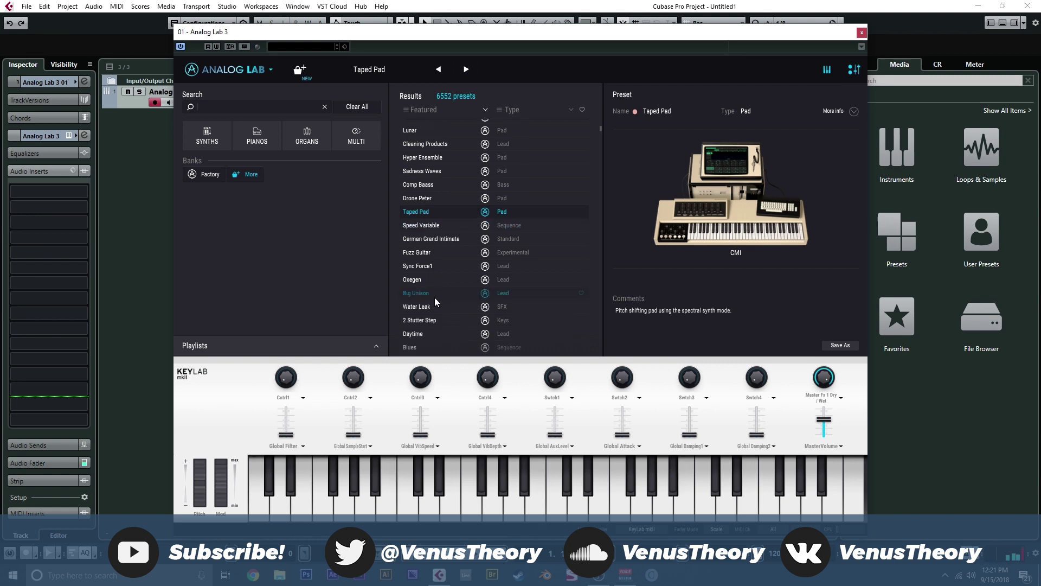
{"action": "scroll", "coordinate": [435, 279], "scroll_direction": "down", "scroll_amount": 1}
{"action": "left_click", "coordinate": [434, 279]}
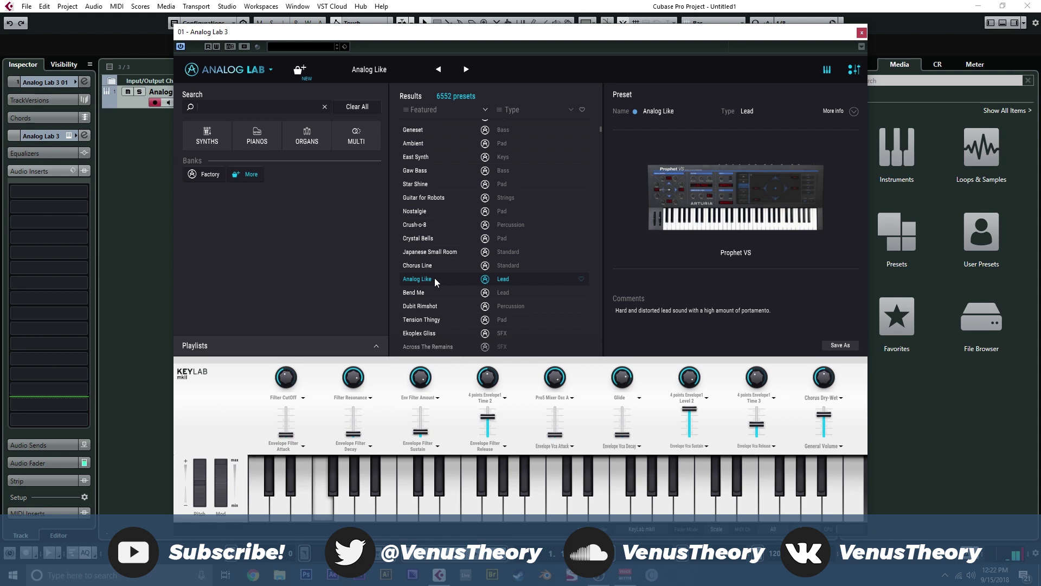
Step: Filter the preset results to the Synths category and the Bass type
{"action": "scroll", "coordinate": [434, 278], "scroll_direction": "down", "scroll_amount": 15}
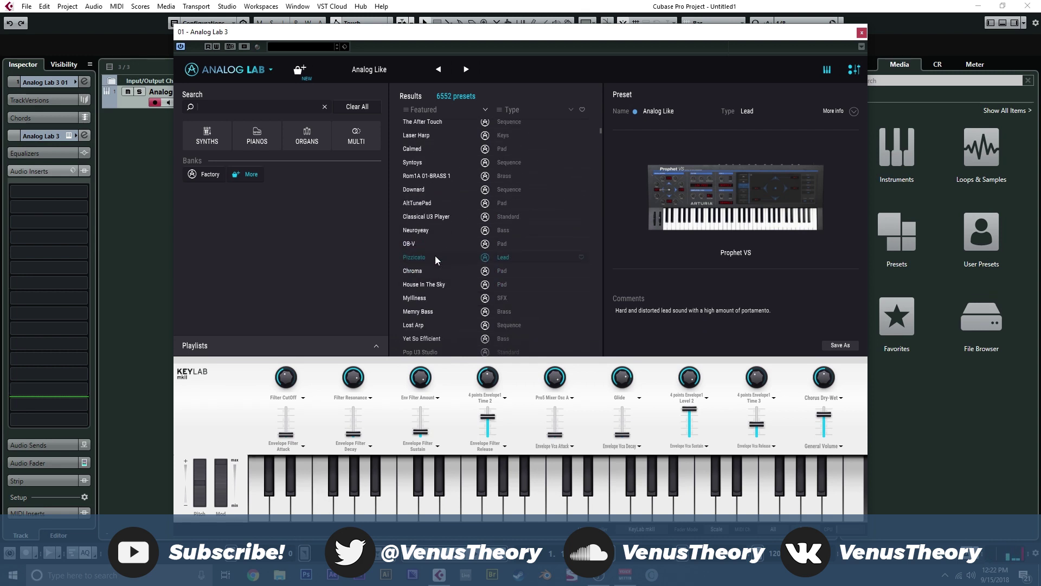
{"action": "scroll", "coordinate": [435, 263], "scroll_direction": "down", "scroll_amount": 5}
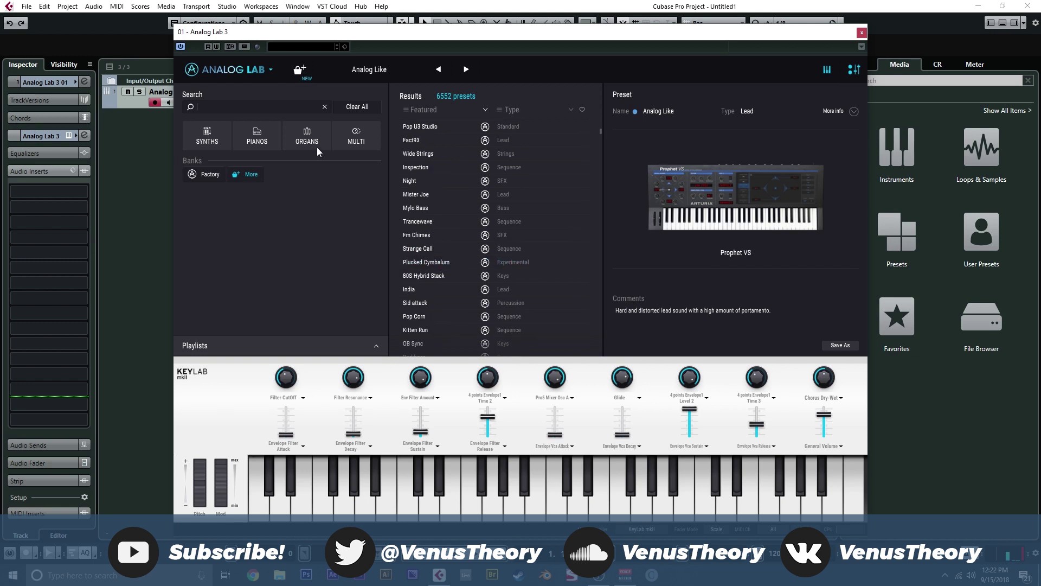
{"action": "left_click", "coordinate": [225, 131]}
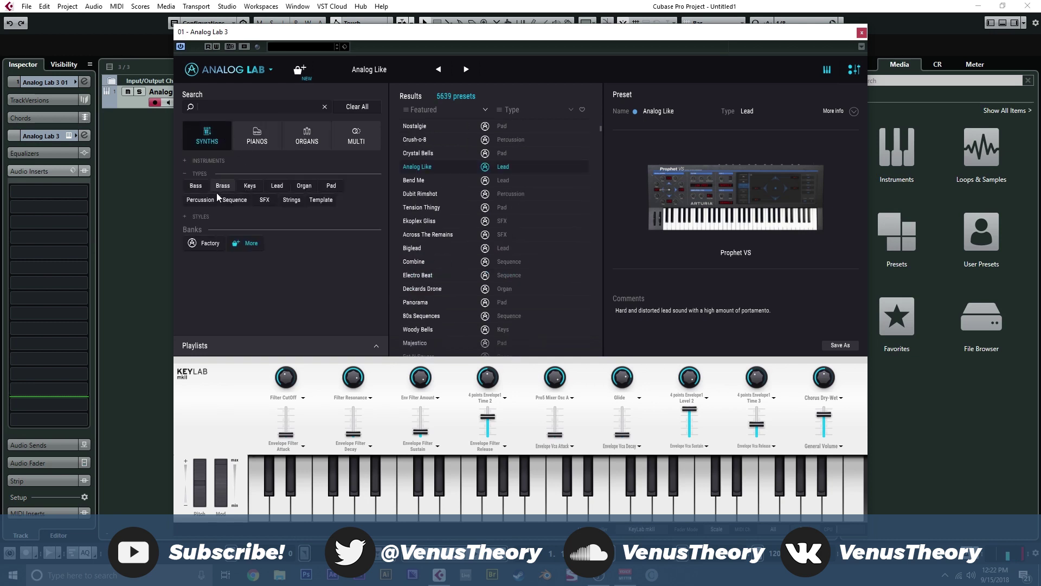
{"action": "left_click", "coordinate": [198, 186]}
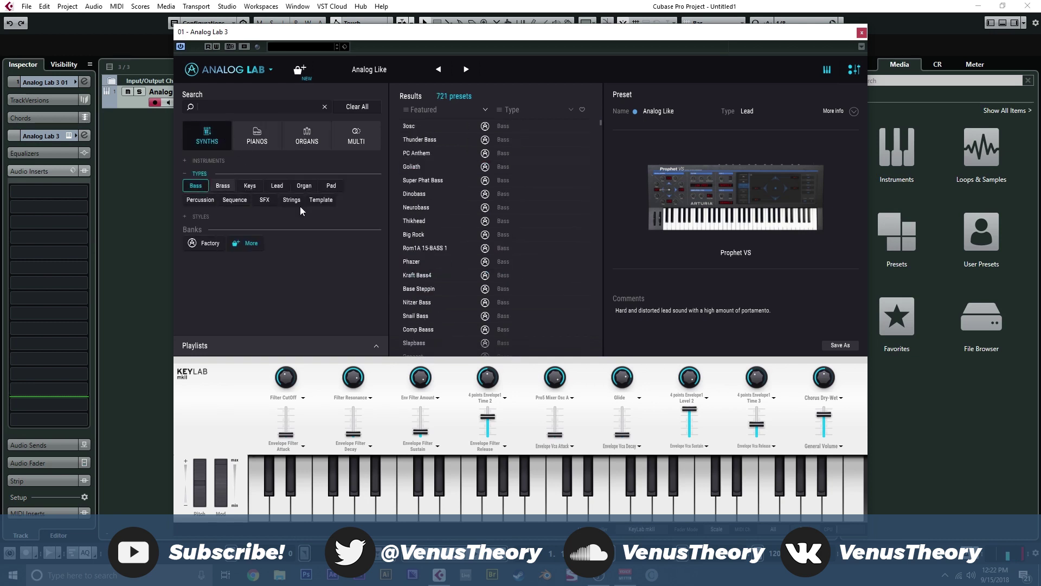
Step: Audition the Goliath and Neurobass presets from the filtered bass results
{"action": "left_click", "coordinate": [427, 169]}
{"action": "mouse_move", "coordinate": [822, 224]}
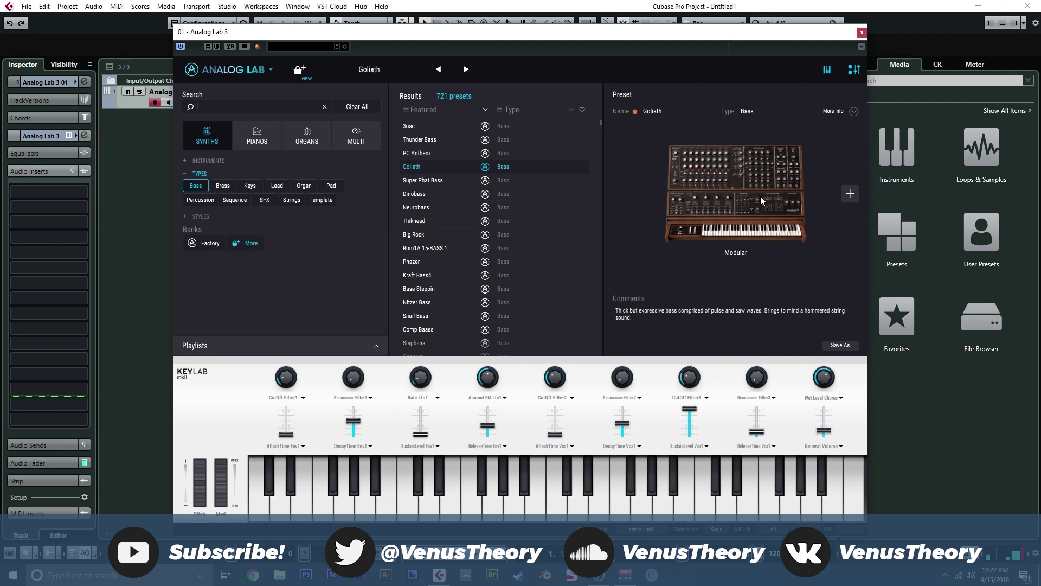
{"action": "left_click", "coordinate": [432, 210]}
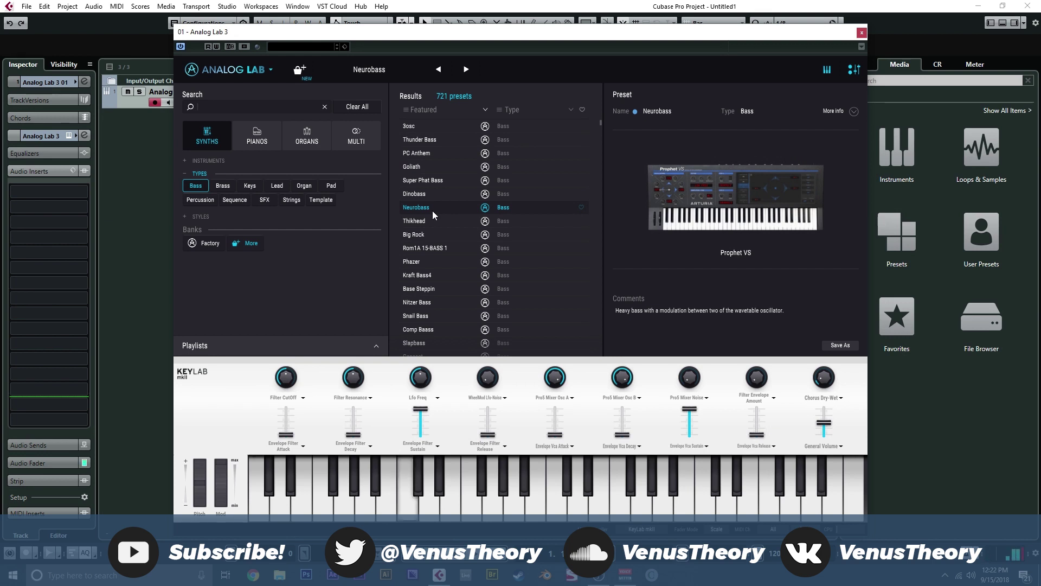
Step: Audition the 4-OP Bass and A Clockwork Bass presets from further along the bass results
{"action": "scroll", "coordinate": [432, 217], "scroll_direction": "down", "scroll_amount": 10}
{"action": "scroll", "coordinate": [436, 255], "scroll_direction": "down", "scroll_amount": 1}
{"action": "left_click", "coordinate": [436, 252]}
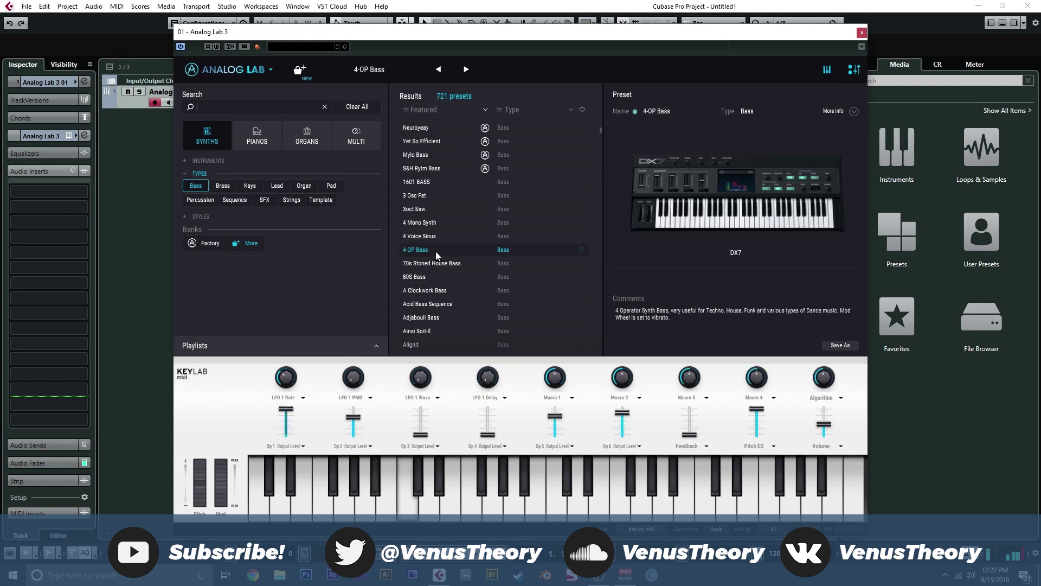
{"action": "left_click", "coordinate": [444, 297]}
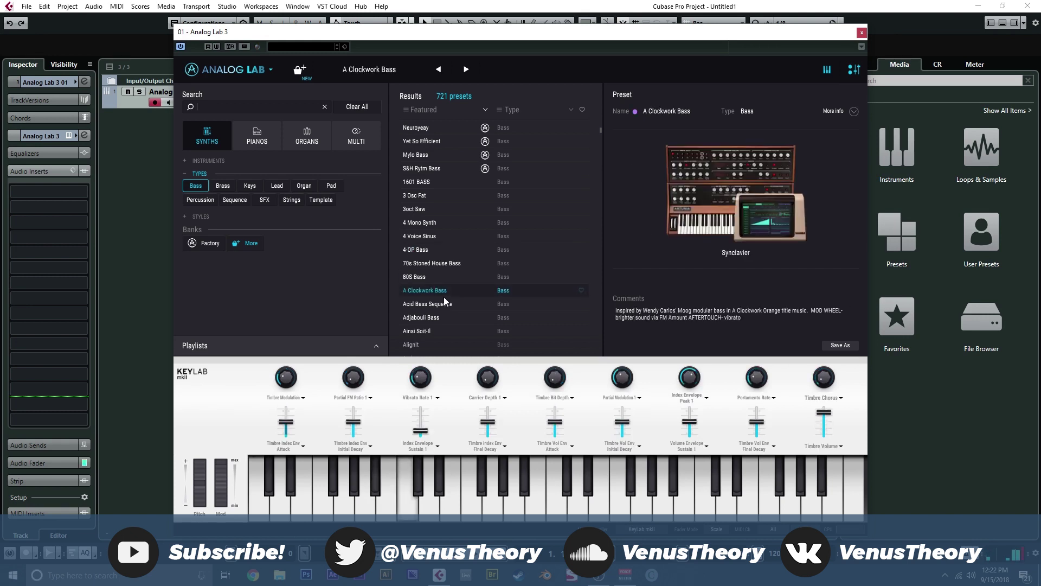
Step: Switch the synth type filter to Organ and load the Accordeonix preset
{"action": "scroll", "coordinate": [444, 298], "scroll_direction": "down", "scroll_amount": 15}
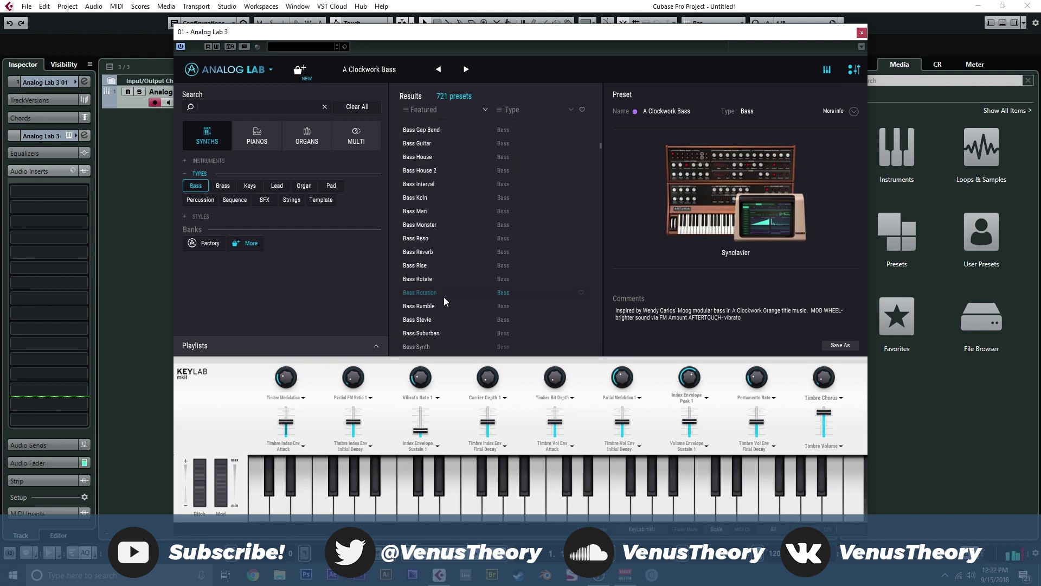
{"action": "left_click", "coordinate": [314, 185]}
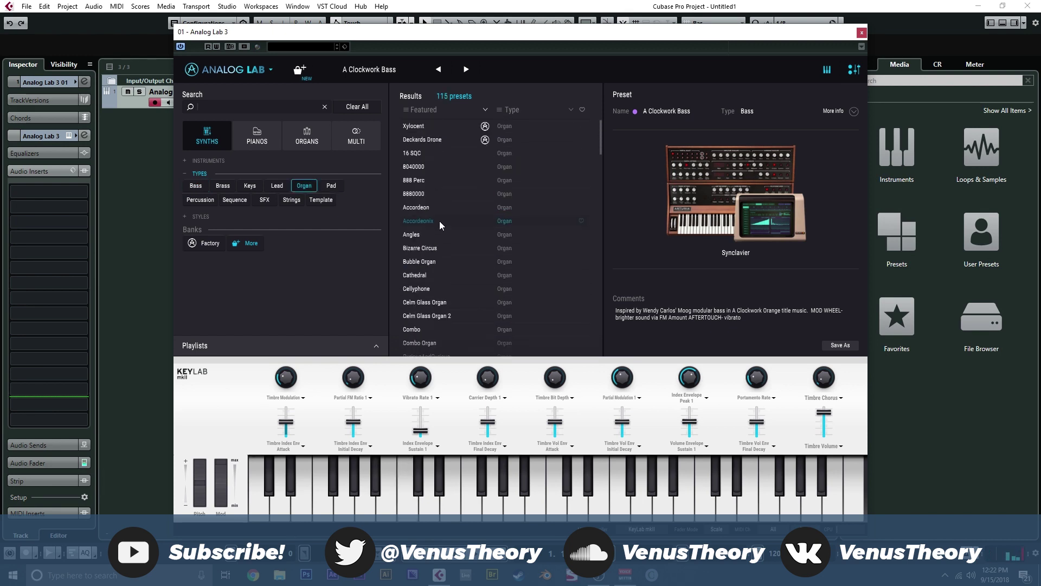
{"action": "left_click", "coordinate": [439, 220]}
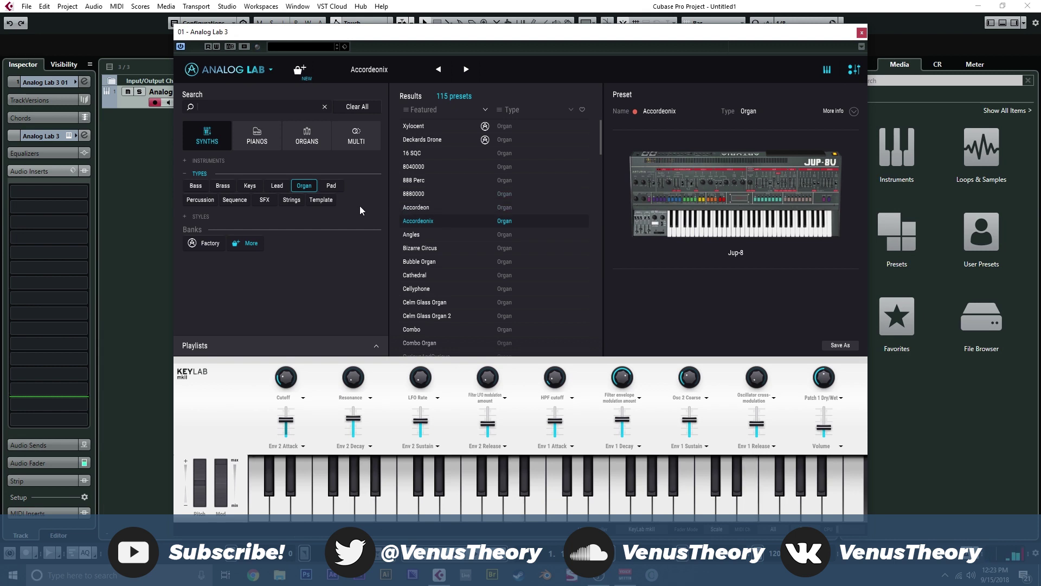
Step: Switch the synth type filter to Strings and audition the 2 Pstring and Alum presets
{"action": "left_click", "coordinate": [289, 202]}
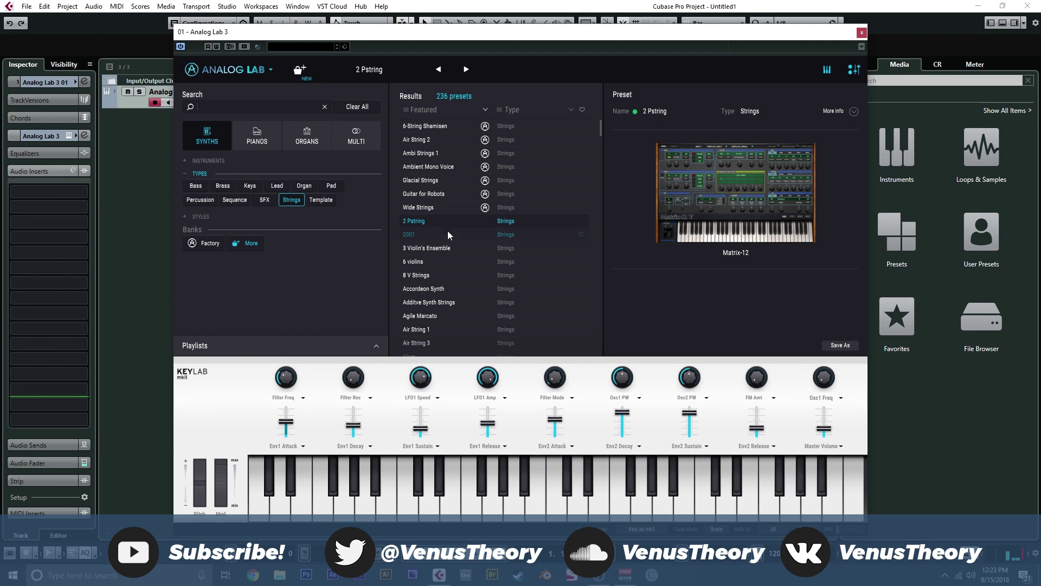
{"action": "scroll", "coordinate": [447, 238], "scroll_direction": "down", "scroll_amount": 4}
{"action": "left_click", "coordinate": [447, 243]}
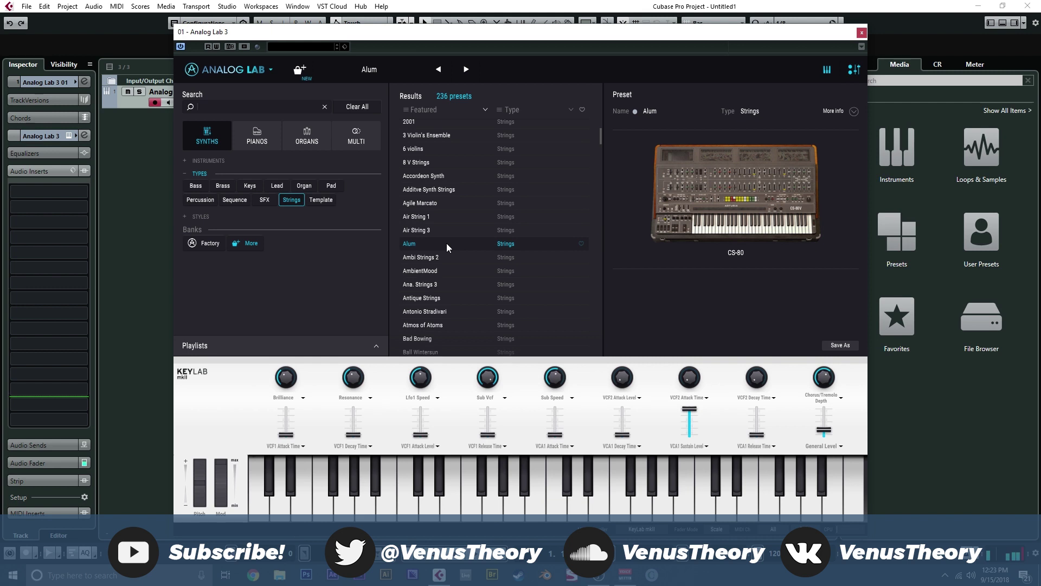
Step: Load the House Strings 1 preset from the strings results
{"action": "scroll", "coordinate": [447, 247], "scroll_direction": "down", "scroll_amount": 3}
{"action": "scroll", "coordinate": [447, 251], "scroll_direction": "down", "scroll_amount": 6}
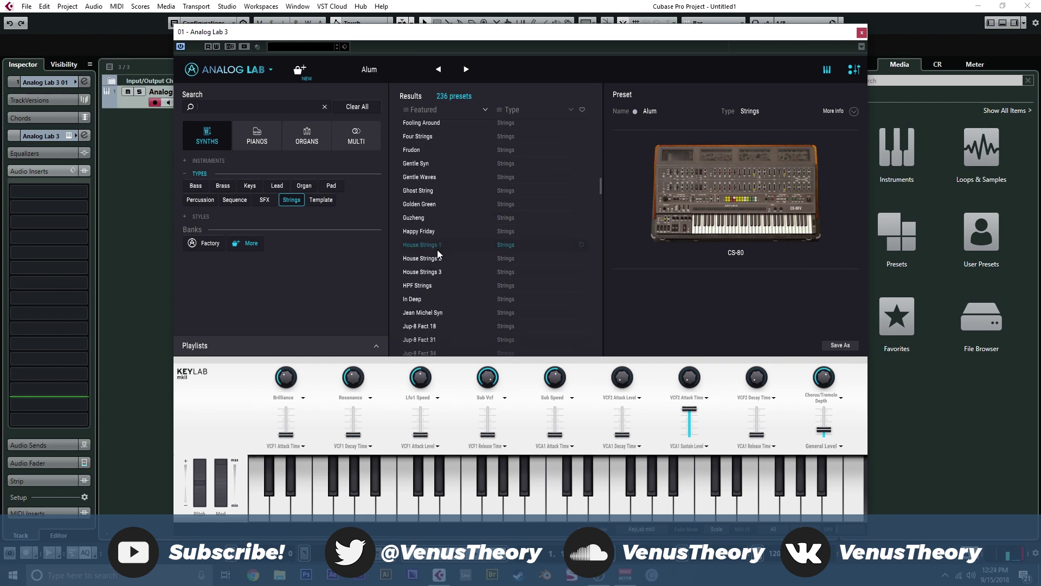
{"action": "left_click", "coordinate": [437, 248]}
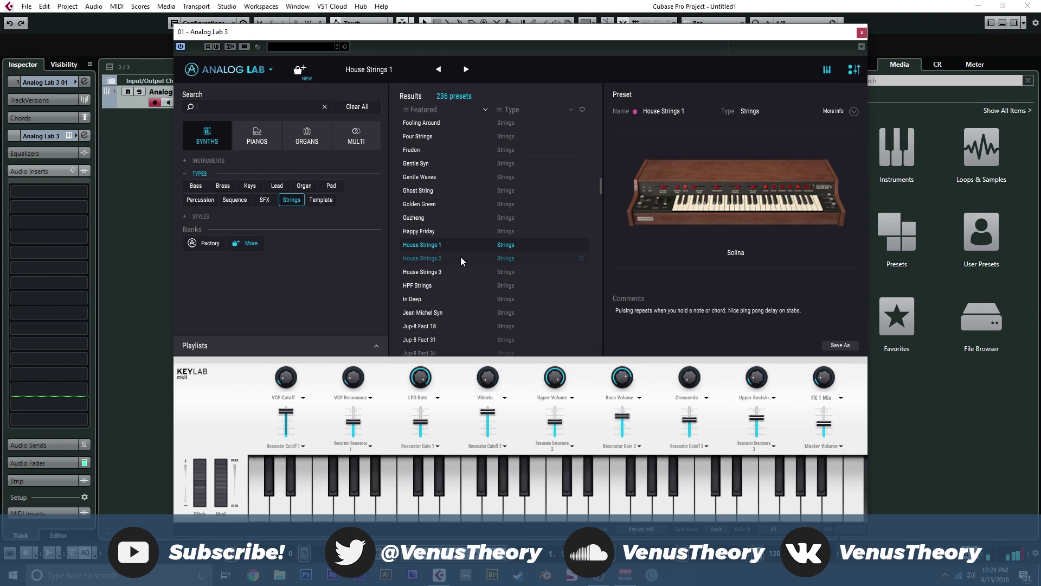
Step: Switch the synth type filter to Percussion and load the 80's Clap preset
{"action": "scroll", "coordinate": [462, 262], "scroll_direction": "down", "scroll_amount": 8}
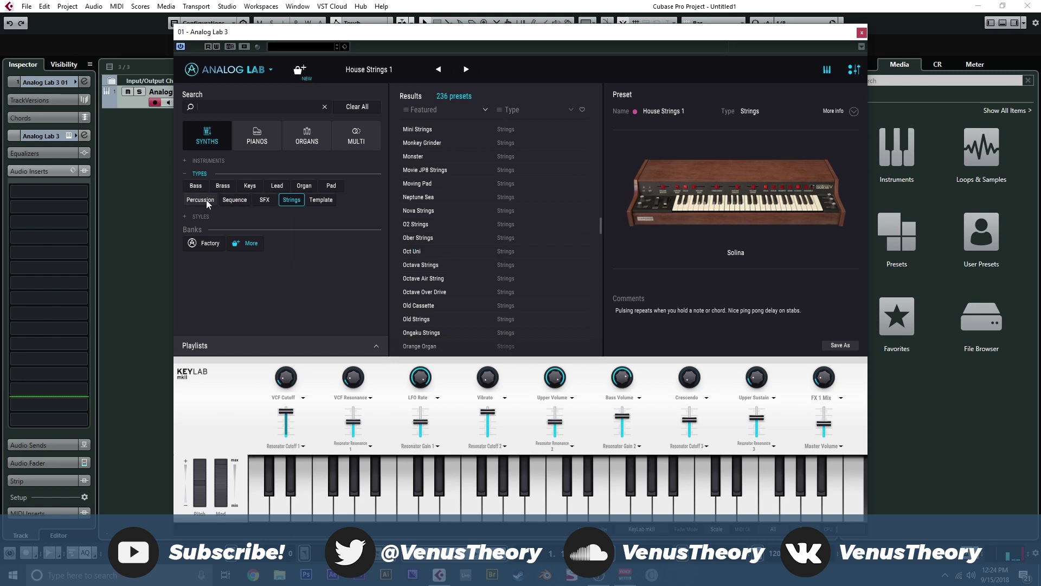
{"action": "left_click", "coordinate": [206, 200]}
{"action": "left_click", "coordinate": [450, 249]}
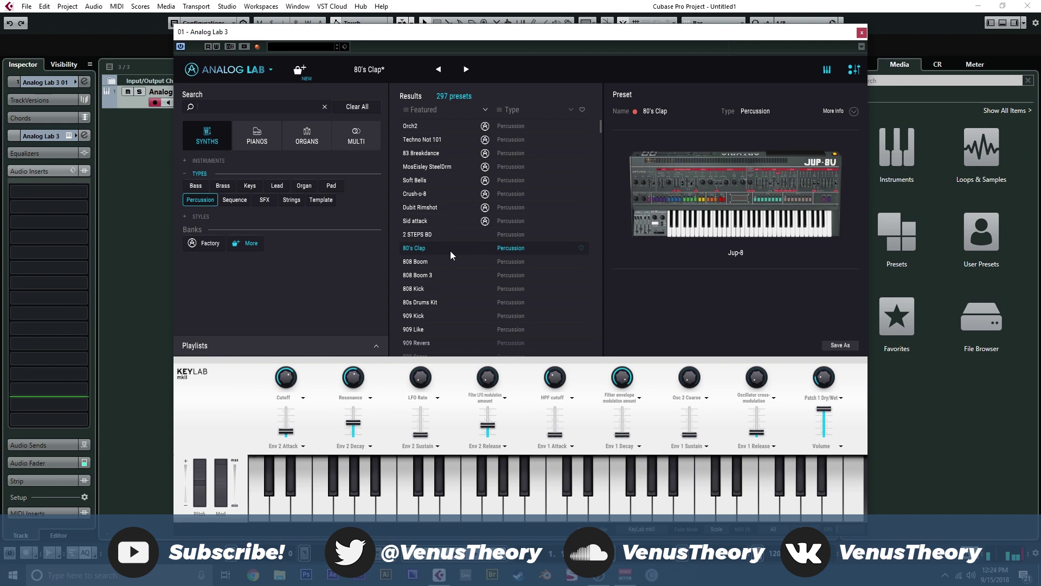
Step: Load the Drop Kick preset from further along the percussion results
{"action": "scroll", "coordinate": [450, 250], "scroll_direction": "down", "scroll_amount": 15}
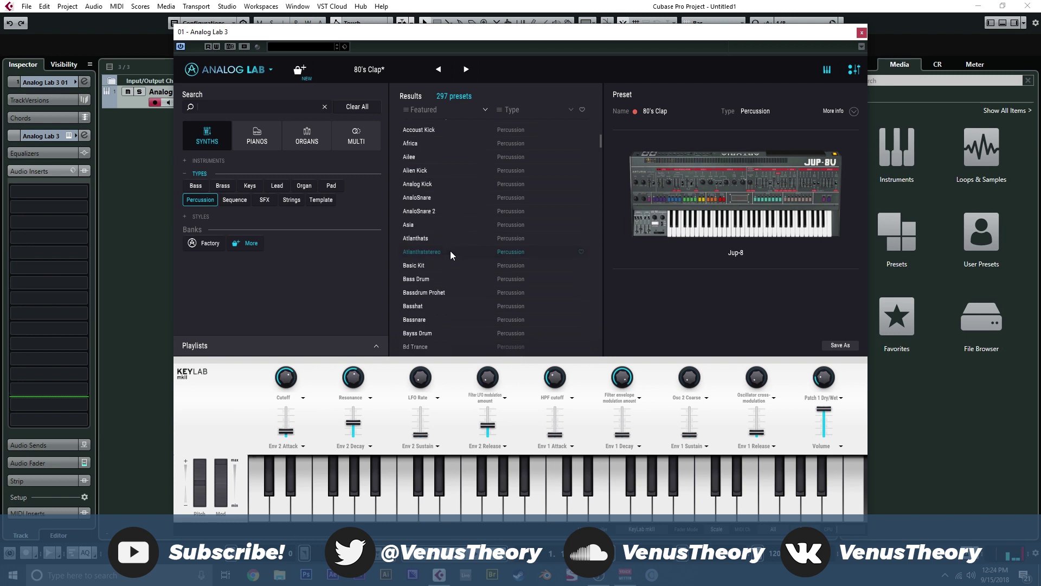
{"action": "scroll", "coordinate": [450, 250], "scroll_direction": "down", "scroll_amount": 3}
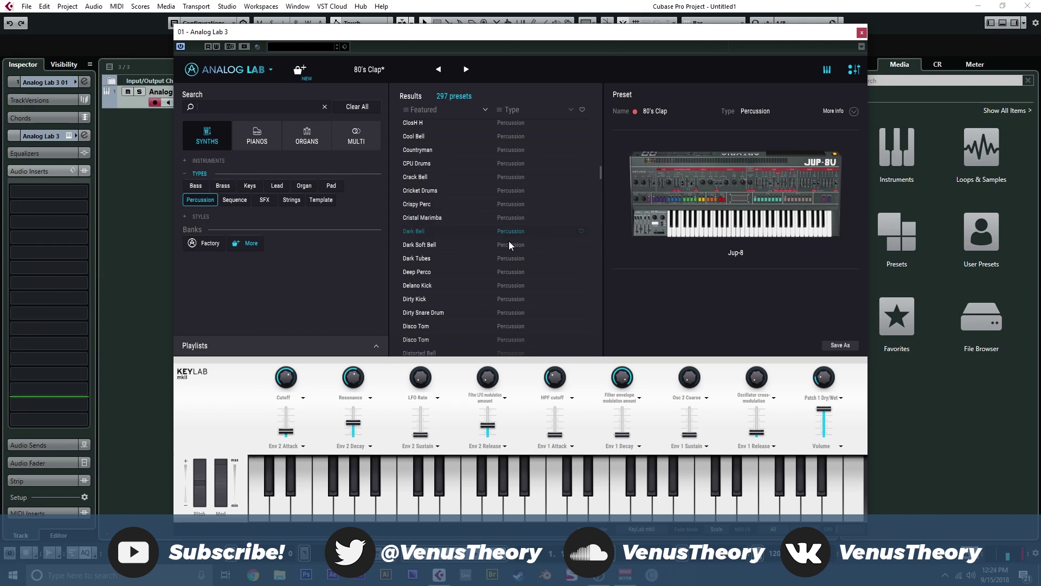
{"action": "scroll", "coordinate": [431, 269], "scroll_direction": "down", "scroll_amount": 6}
{"action": "left_click", "coordinate": [431, 267]}
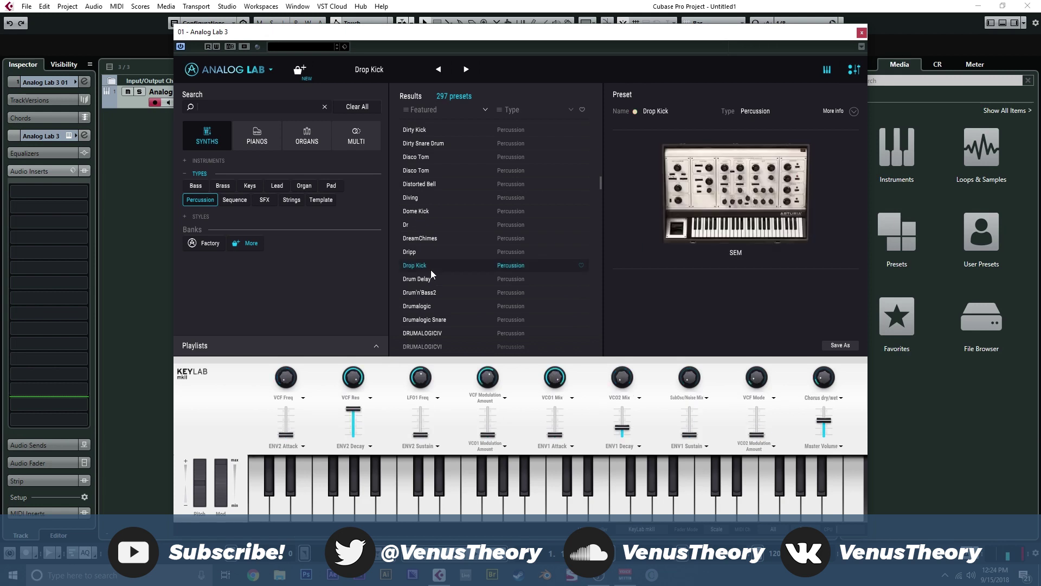